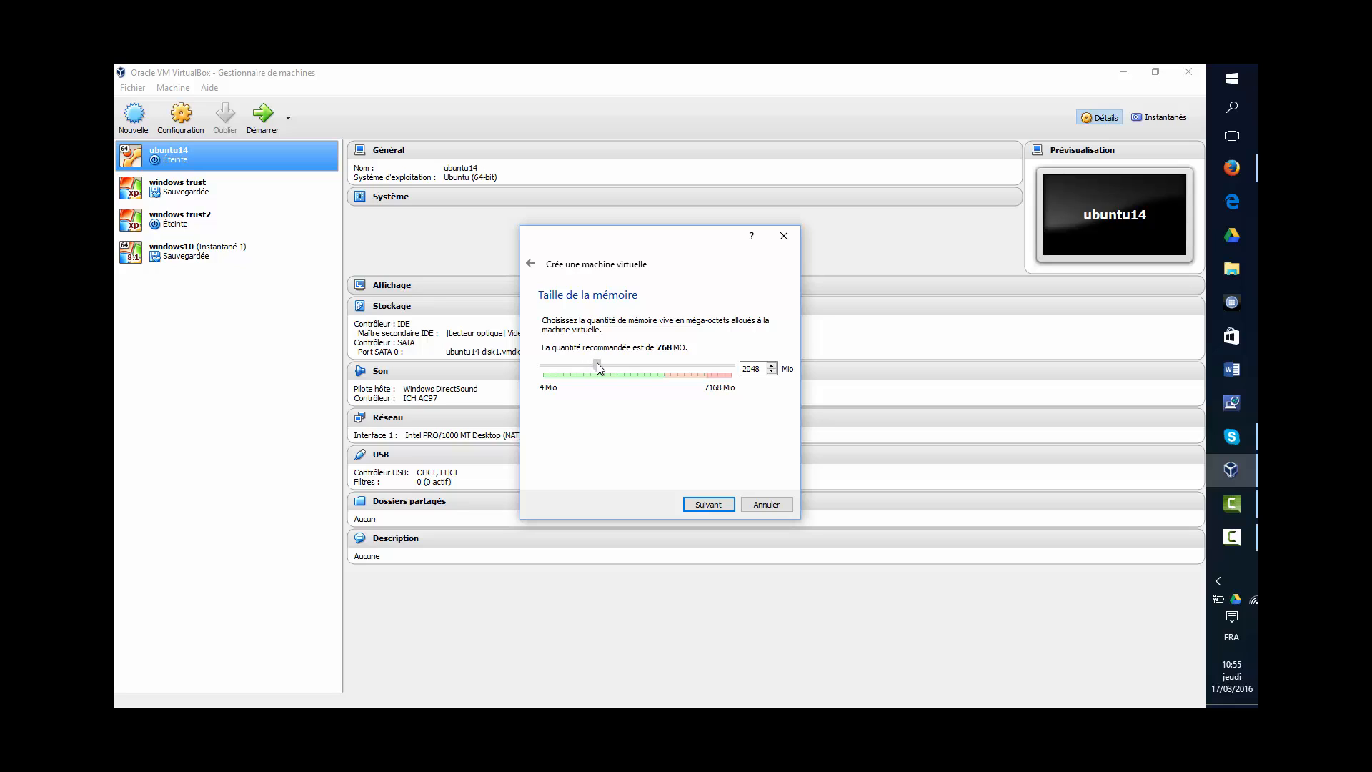
- Give the UBUNTU 15.10 machine 2048 MB of memory and a new dynamically allocated 8 GB VDI disk
click(708, 506)
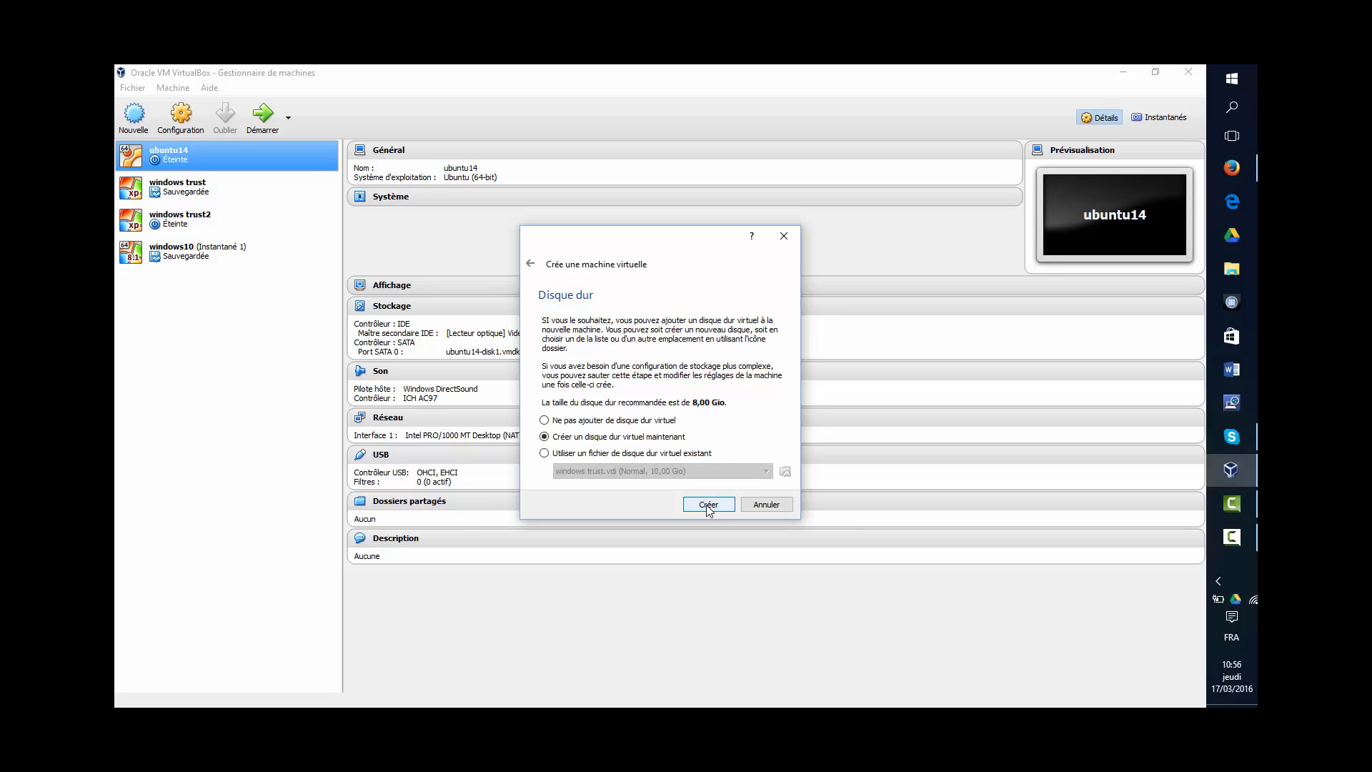
click(708, 505)
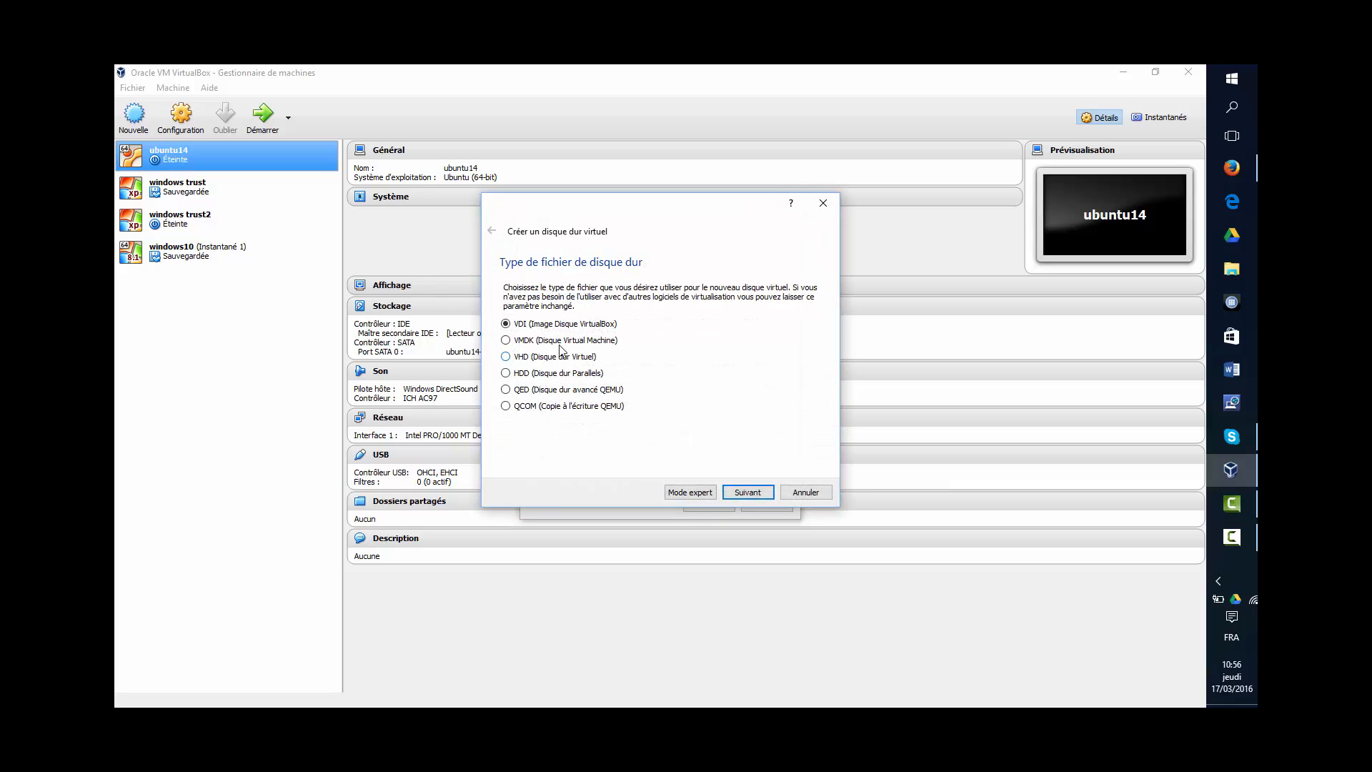
click(736, 494)
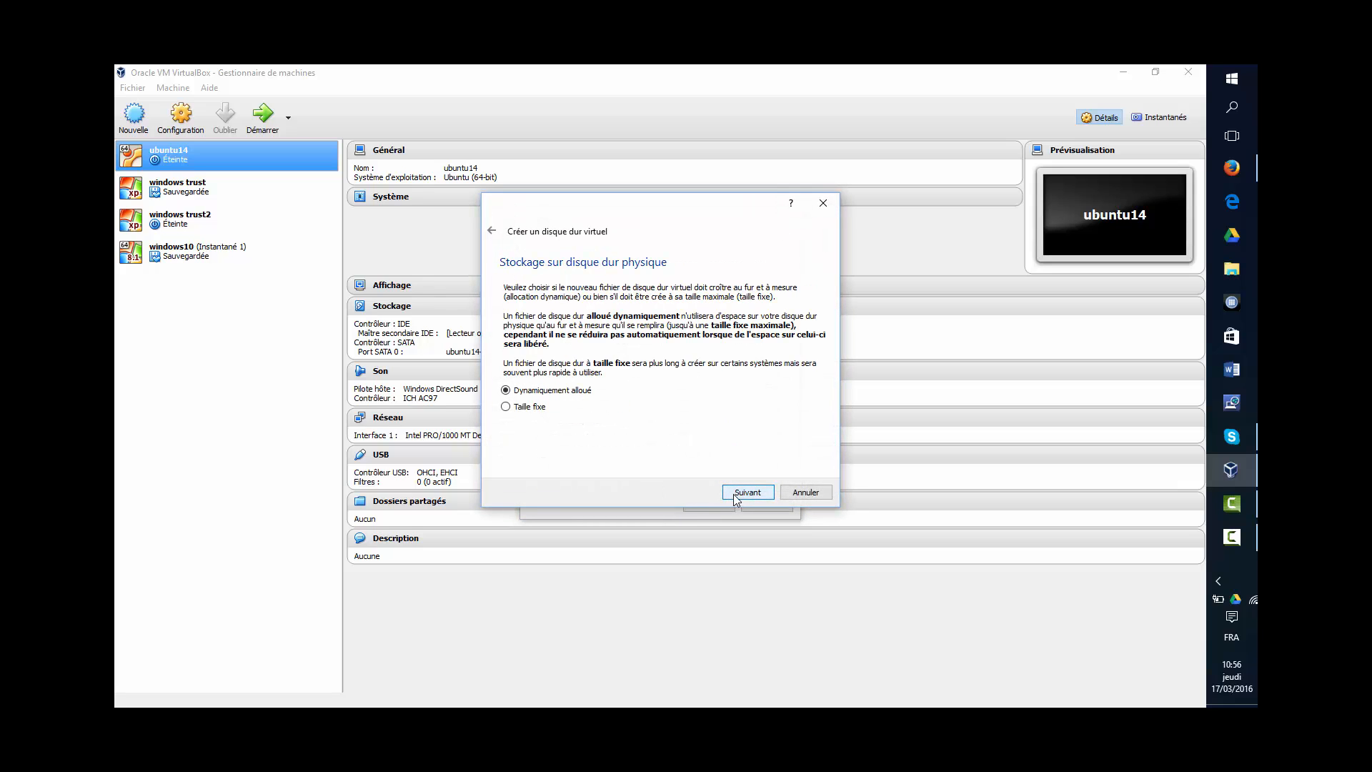
click(739, 494)
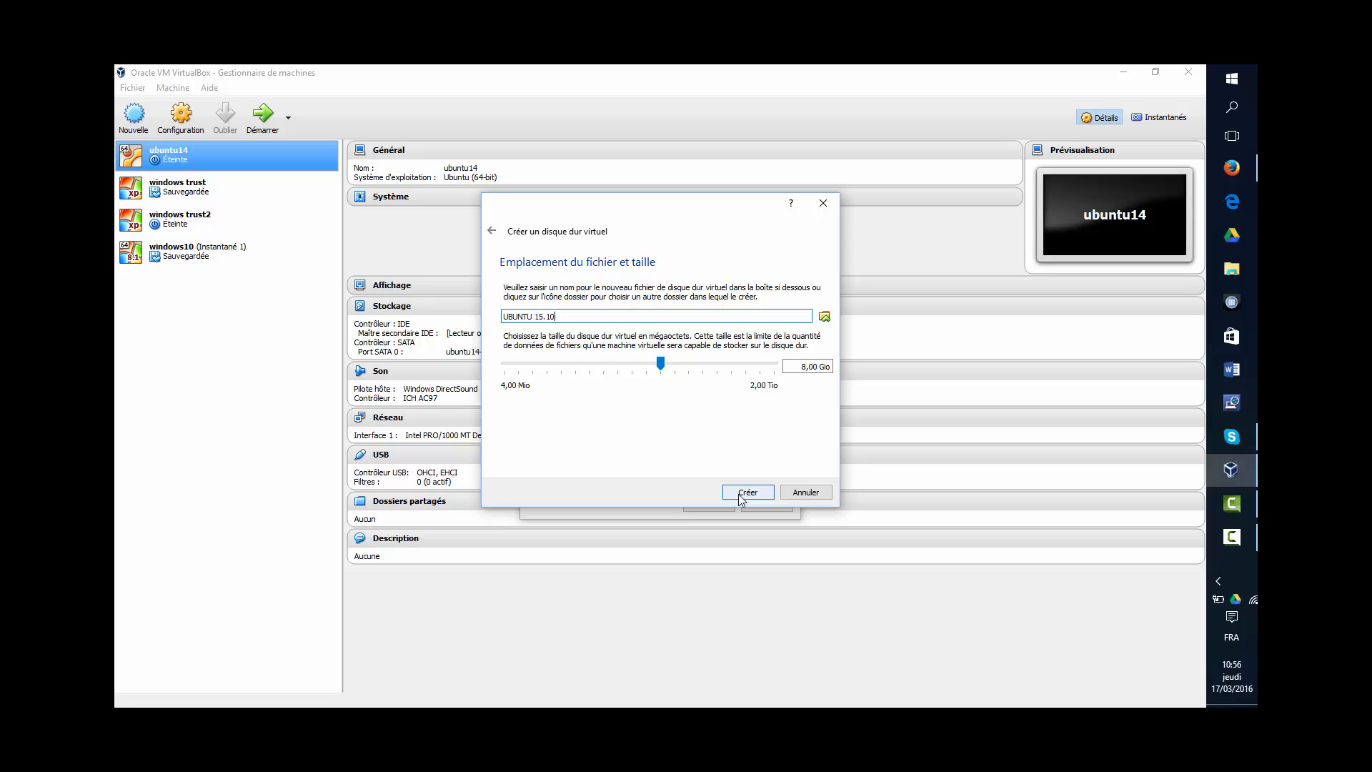
click(739, 495)
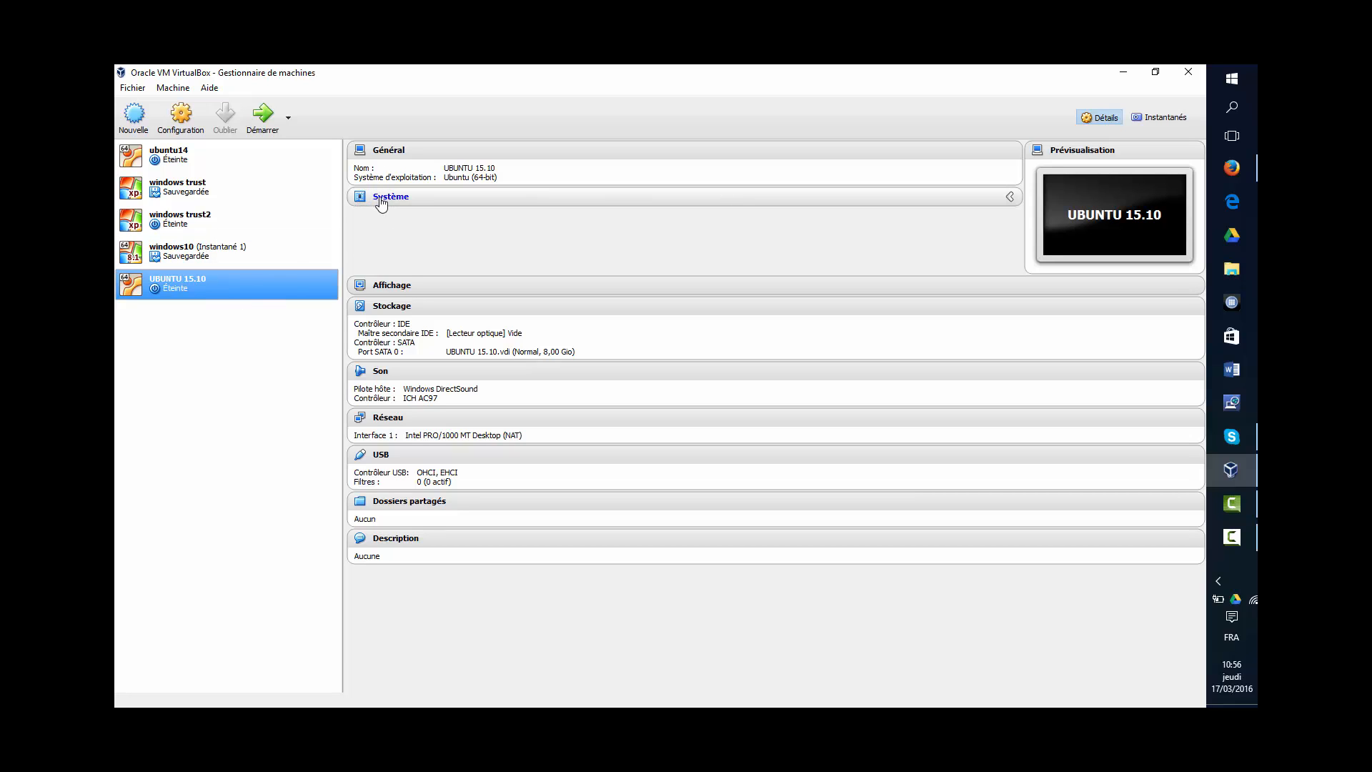
- Remove Disquette from the boot order, set the processor count to 3, and save the system settings
click(1008, 205)
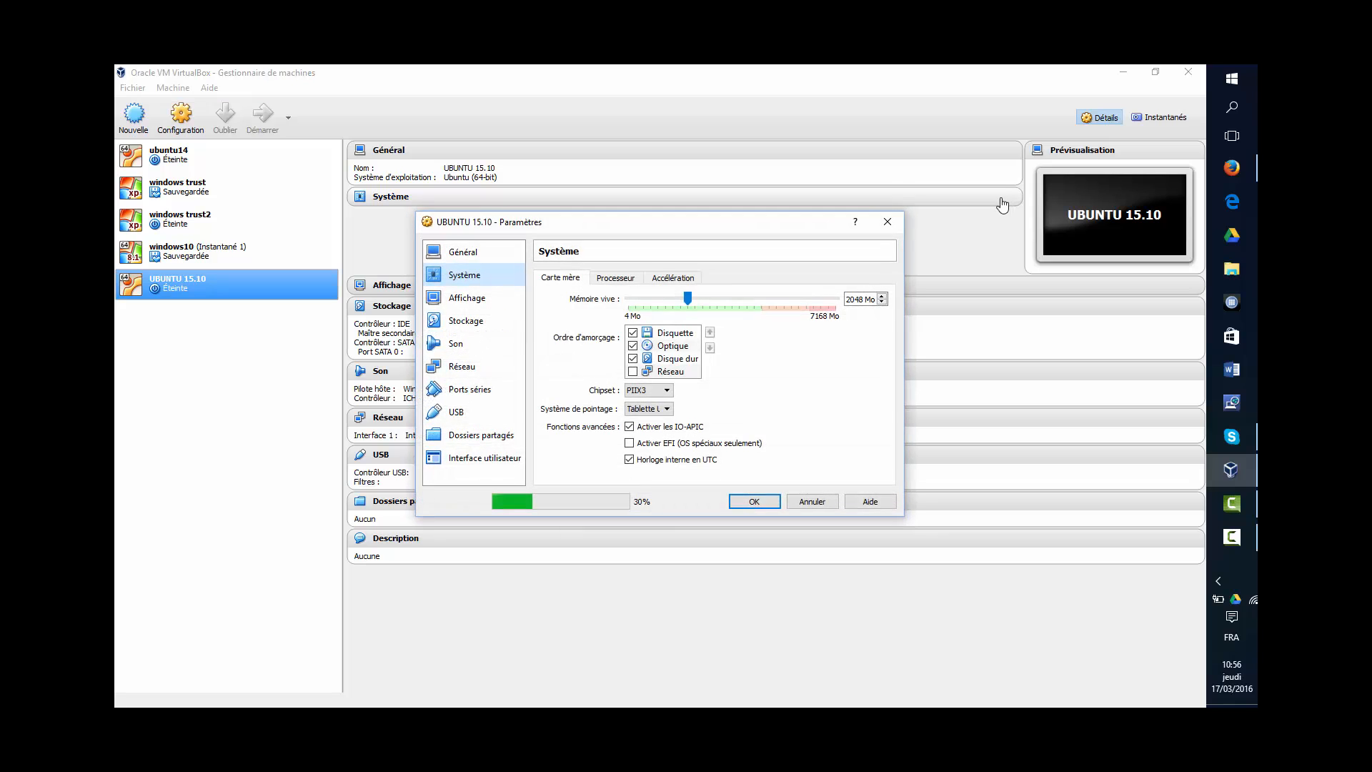
click(632, 333)
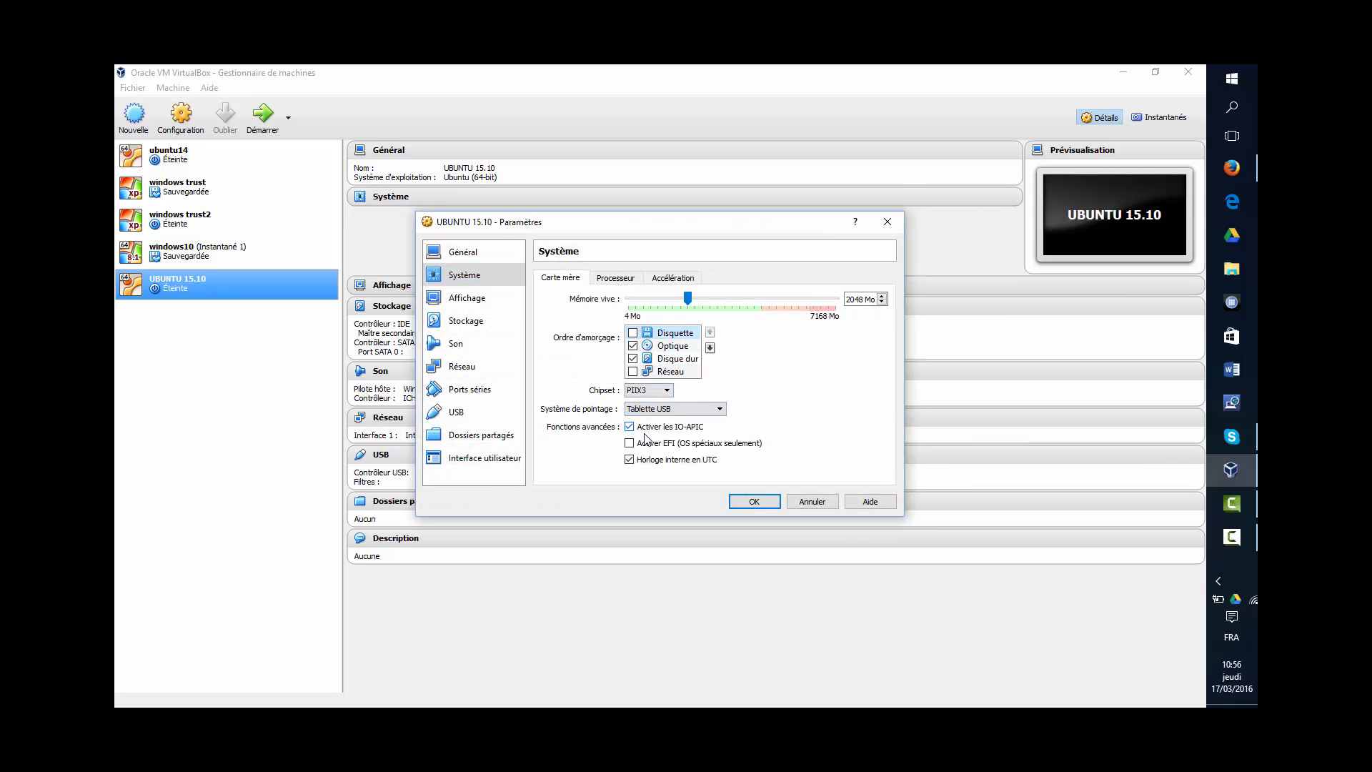
click(618, 284)
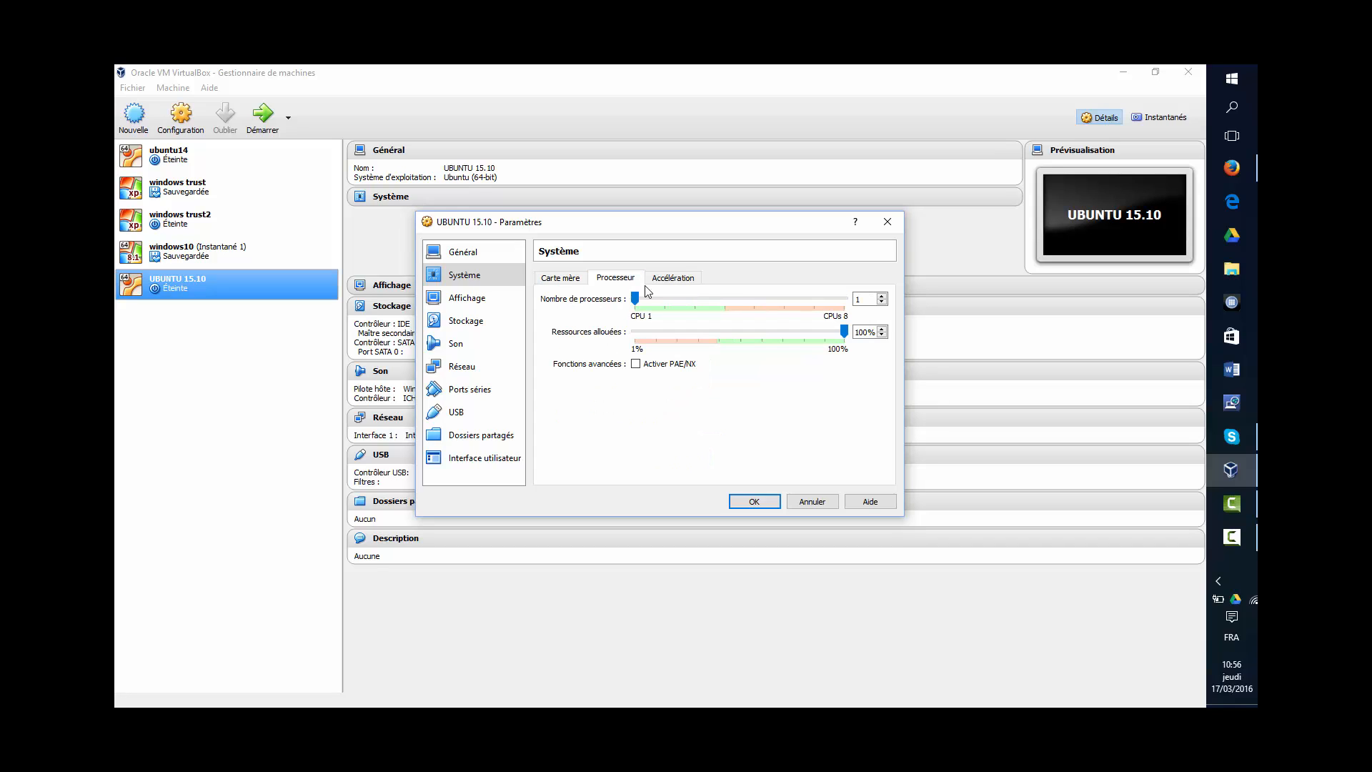
drag(636, 298, 715, 305)
click(651, 278)
click(628, 278)
click(560, 277)
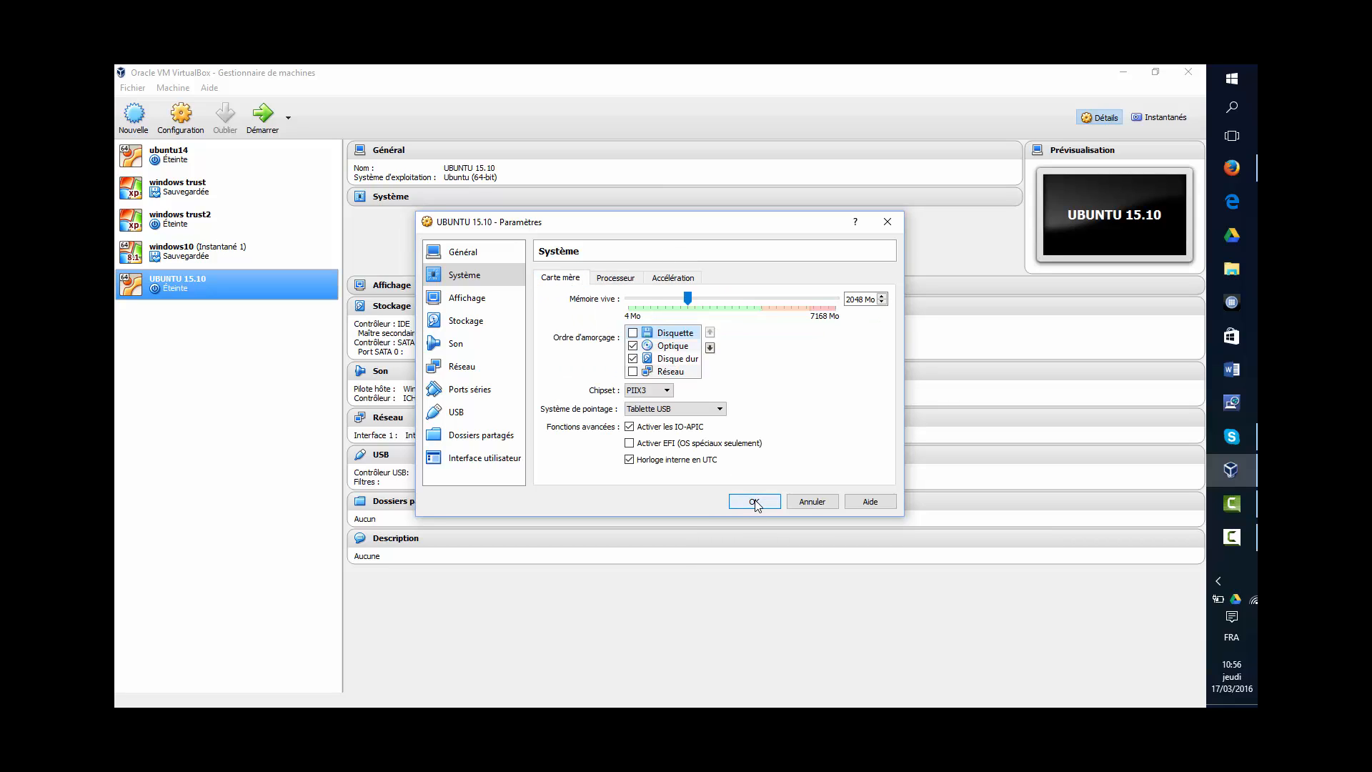
click(754, 502)
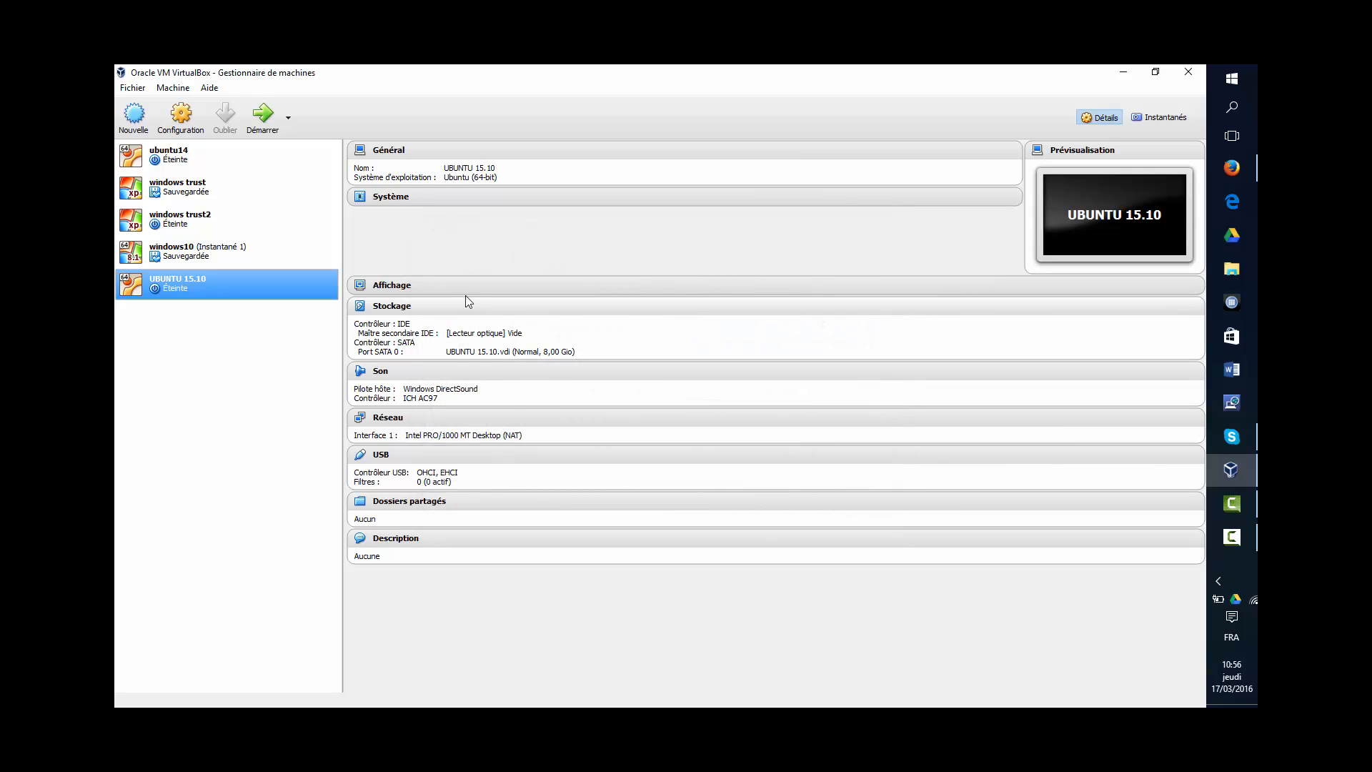
- Insert ubuntu-15.10-desktop-amd64.iso into the empty IDE optical drive and save the storage settings
click(396, 310)
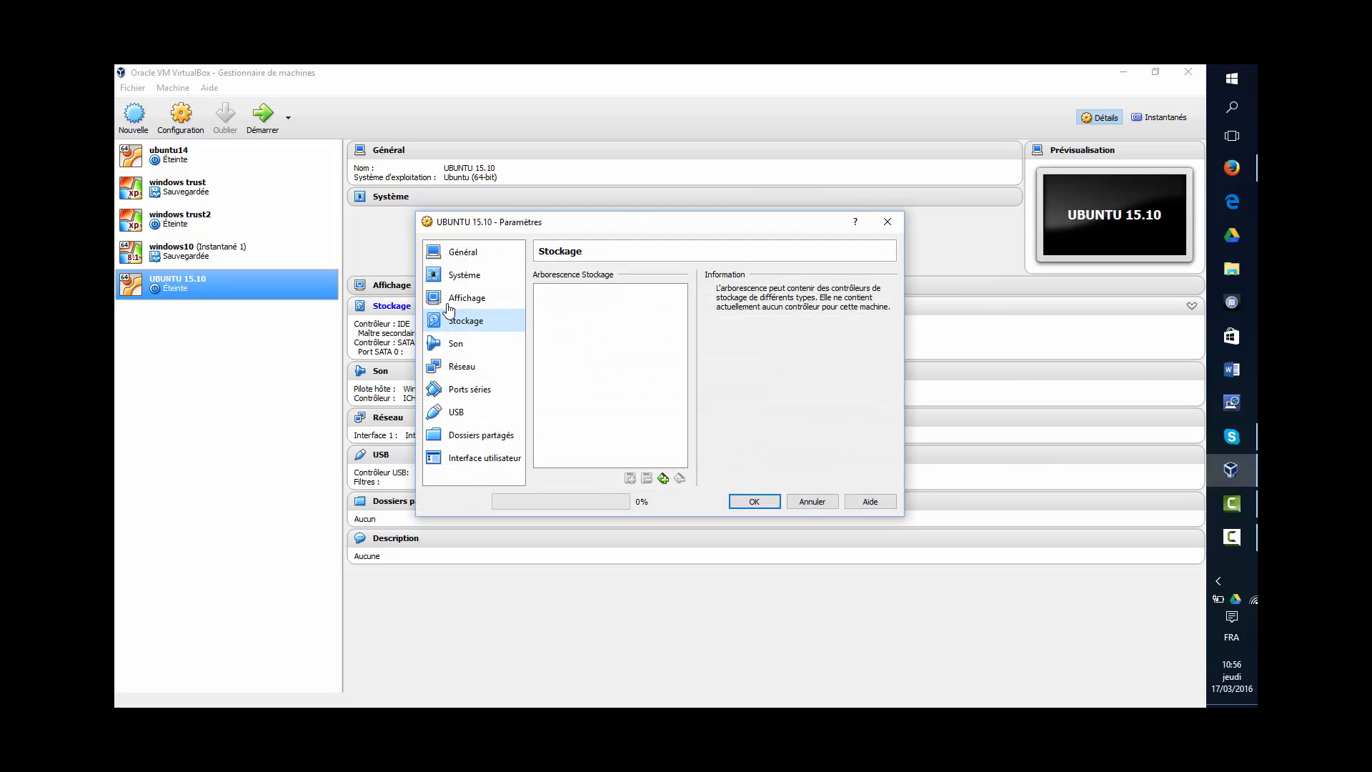
click(590, 311)
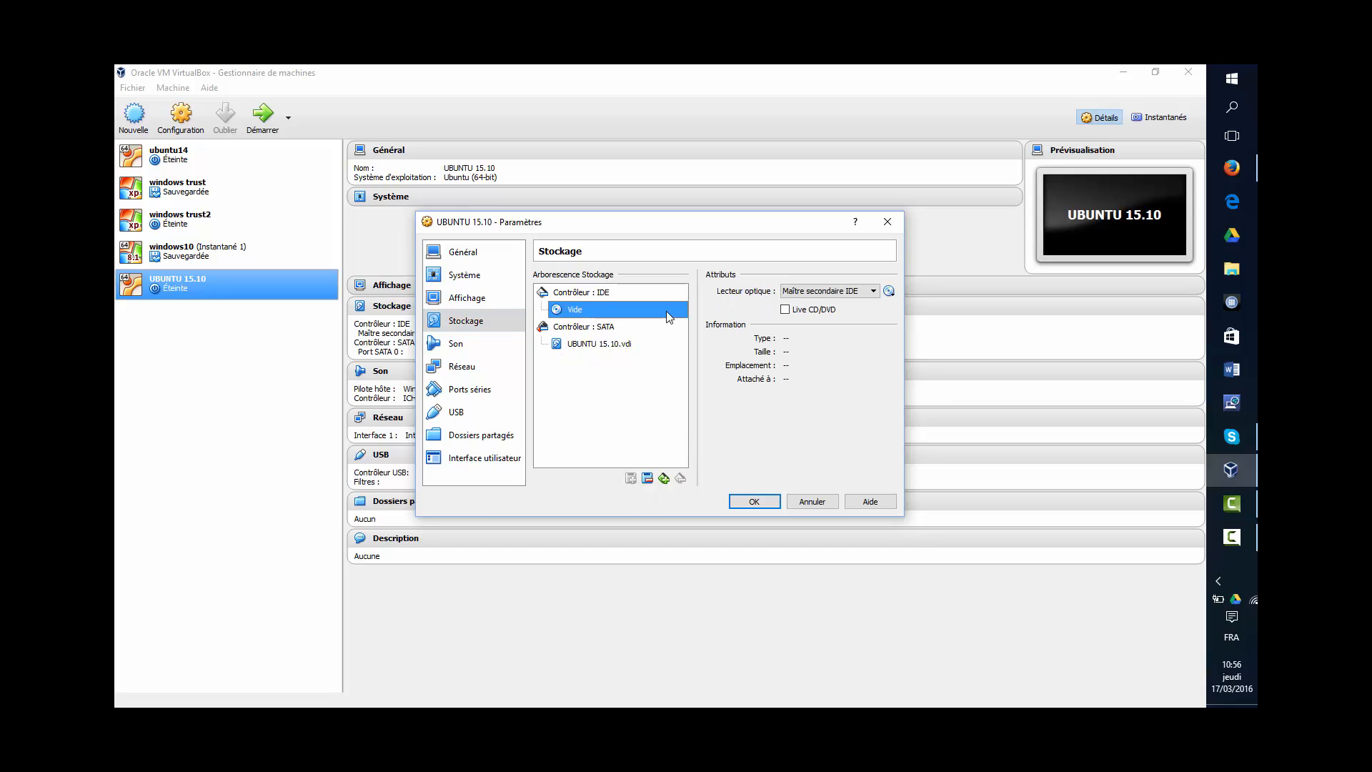
click(889, 292)
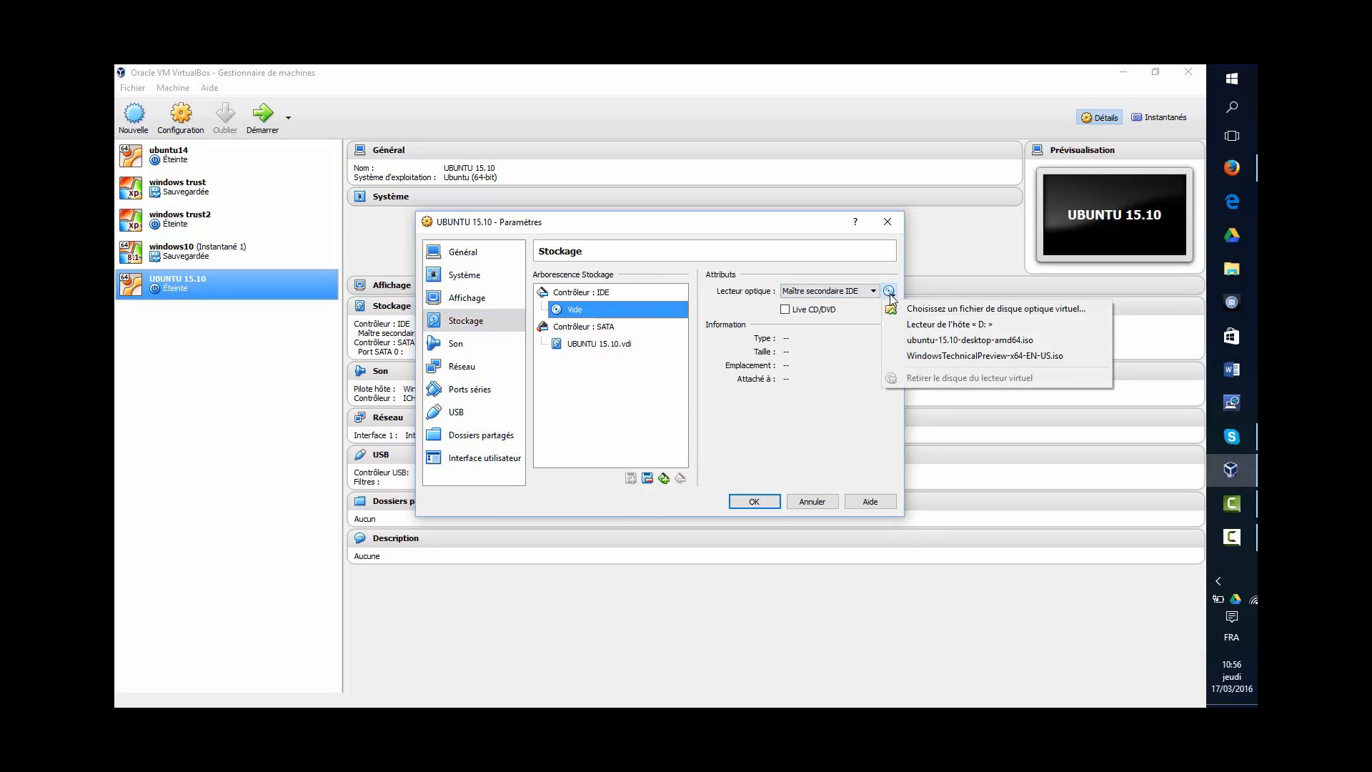
click(919, 342)
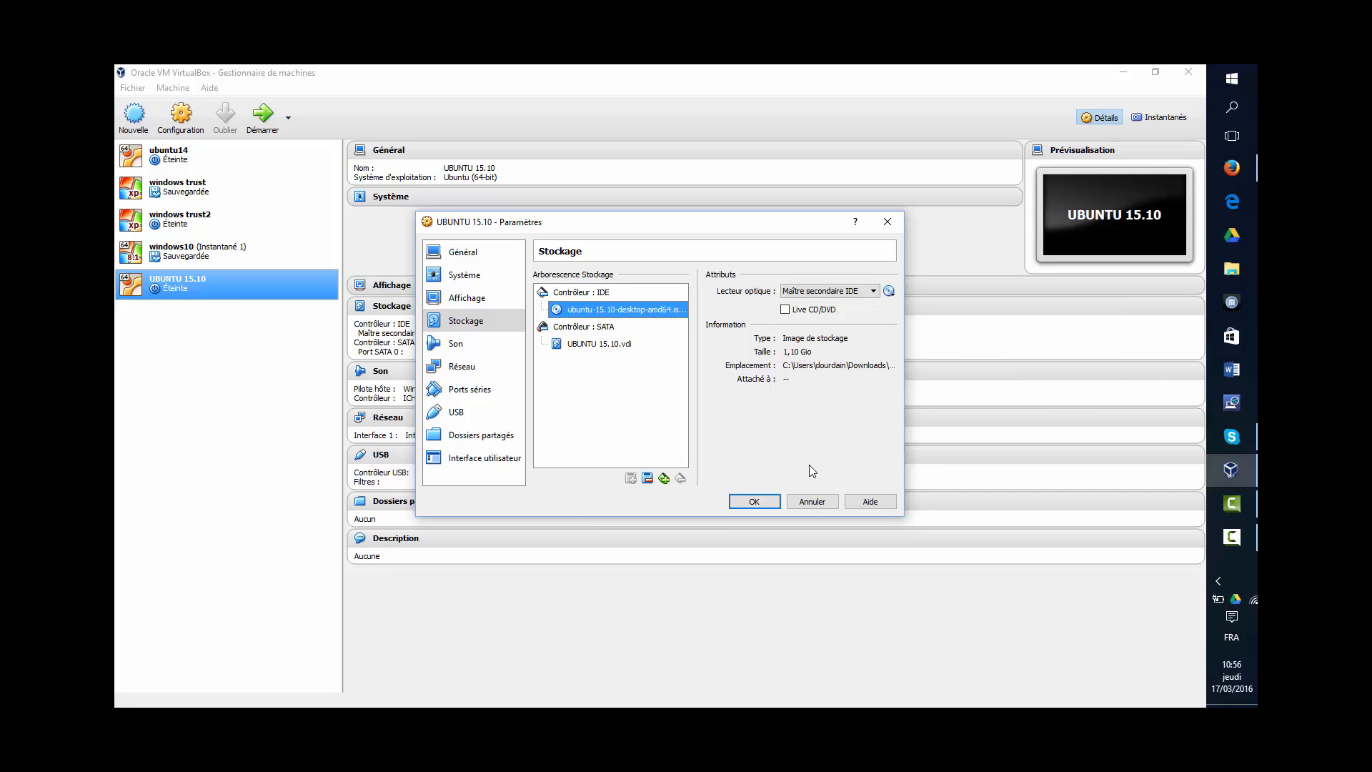
click(769, 503)
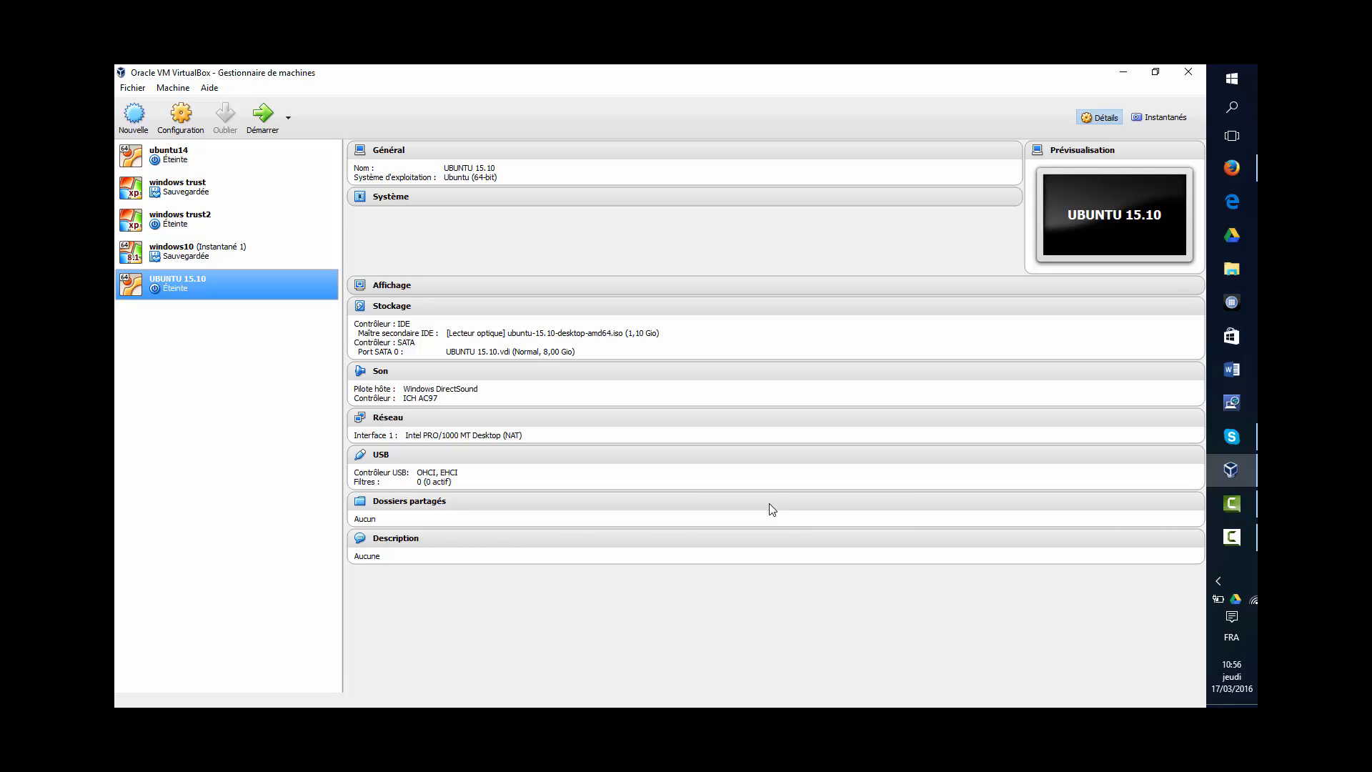
- Start the UBUNTU 15.10 machine and maximize its window on the installer Welcome screen
click(263, 123)
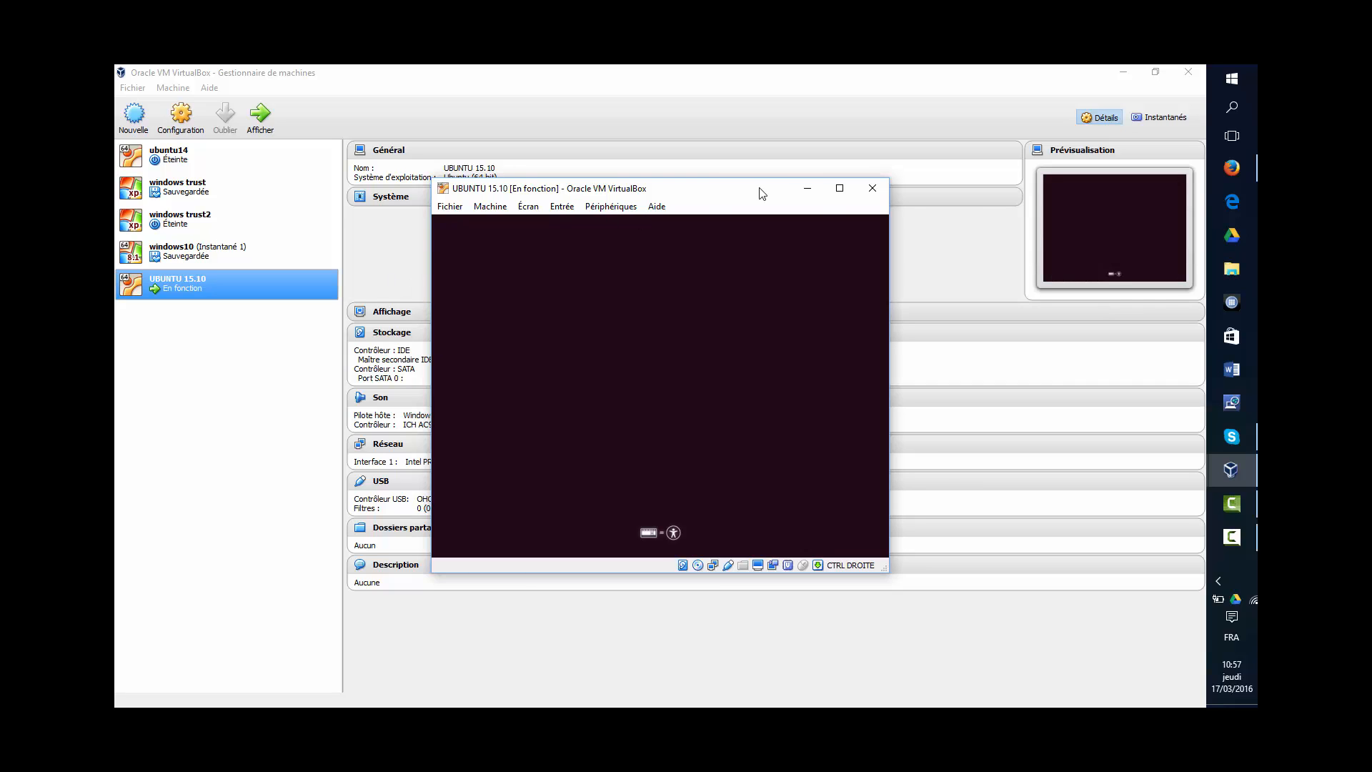
click(836, 189)
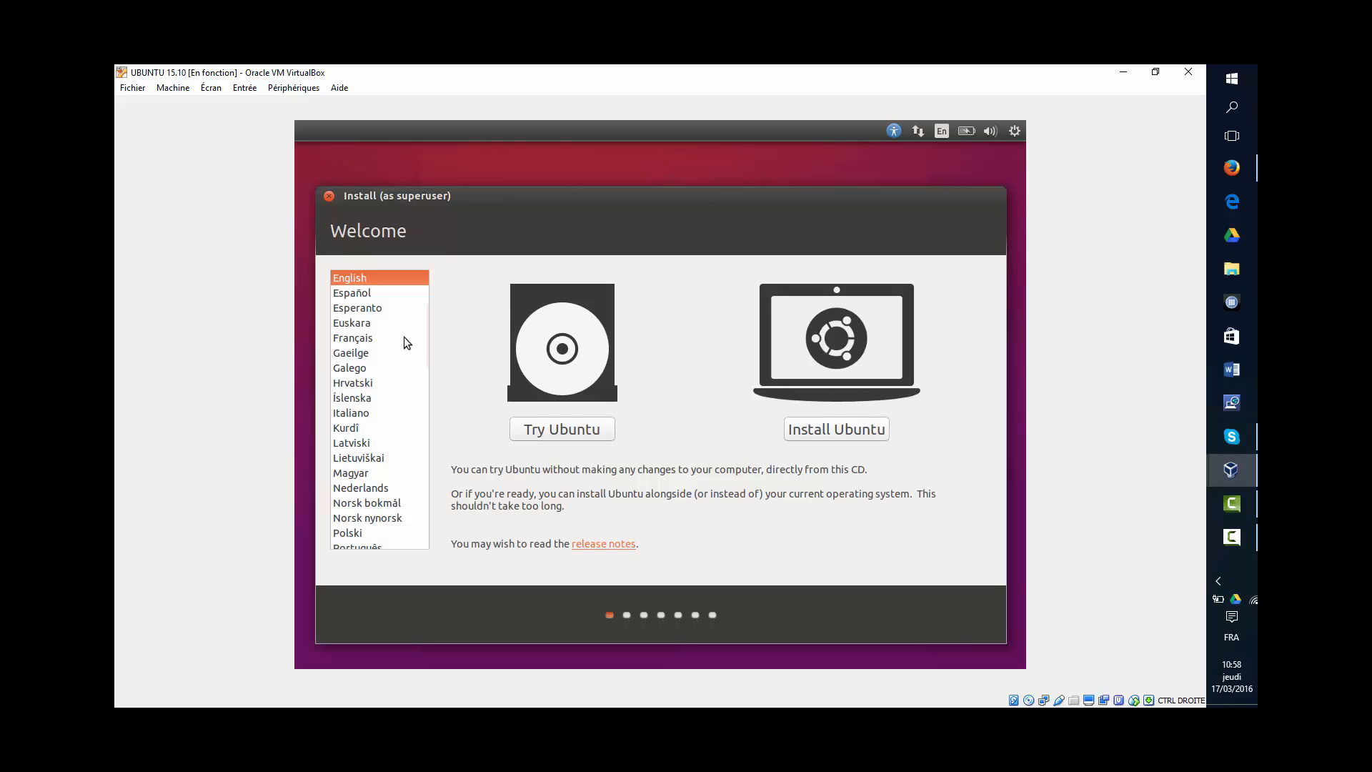
- Choose Français, begin installing Ubuntu, and confirm erasing the disk with Installer maintenant
click(377, 337)
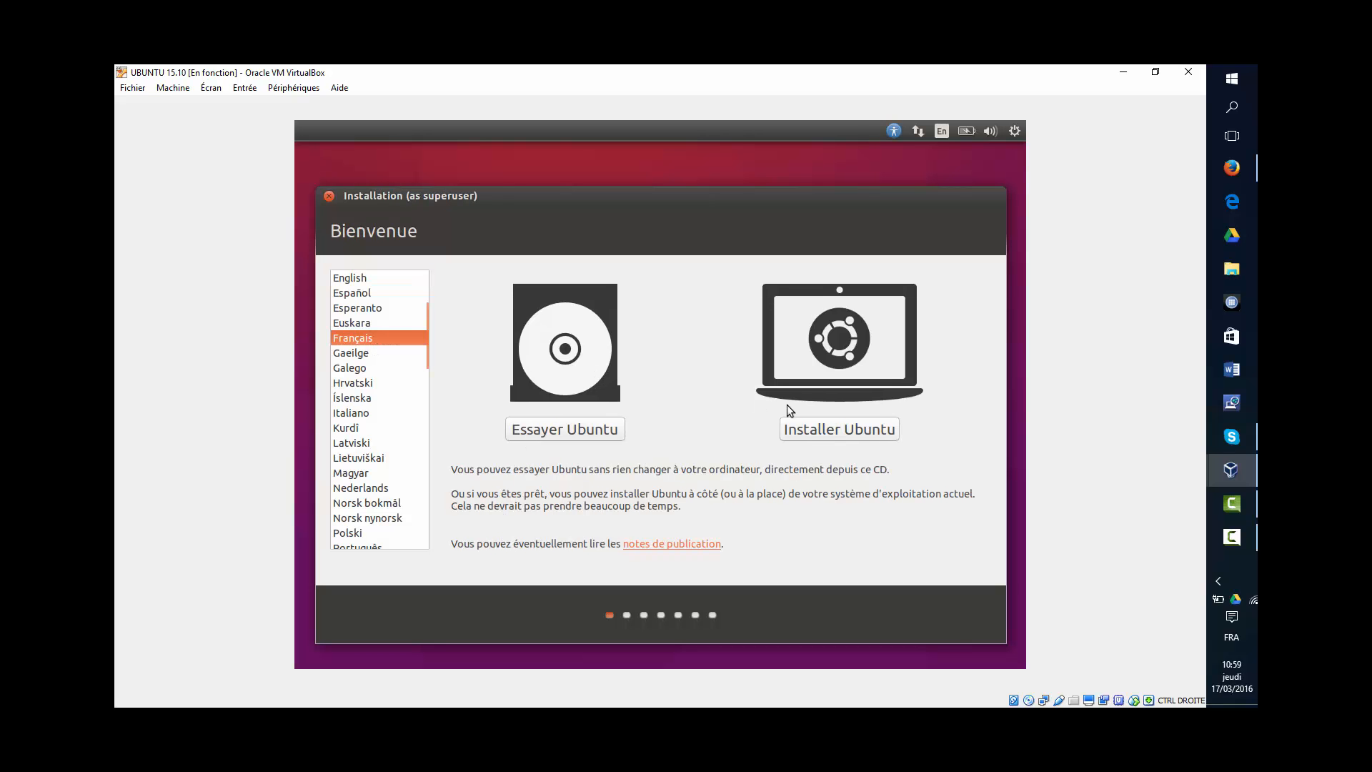
click(813, 429)
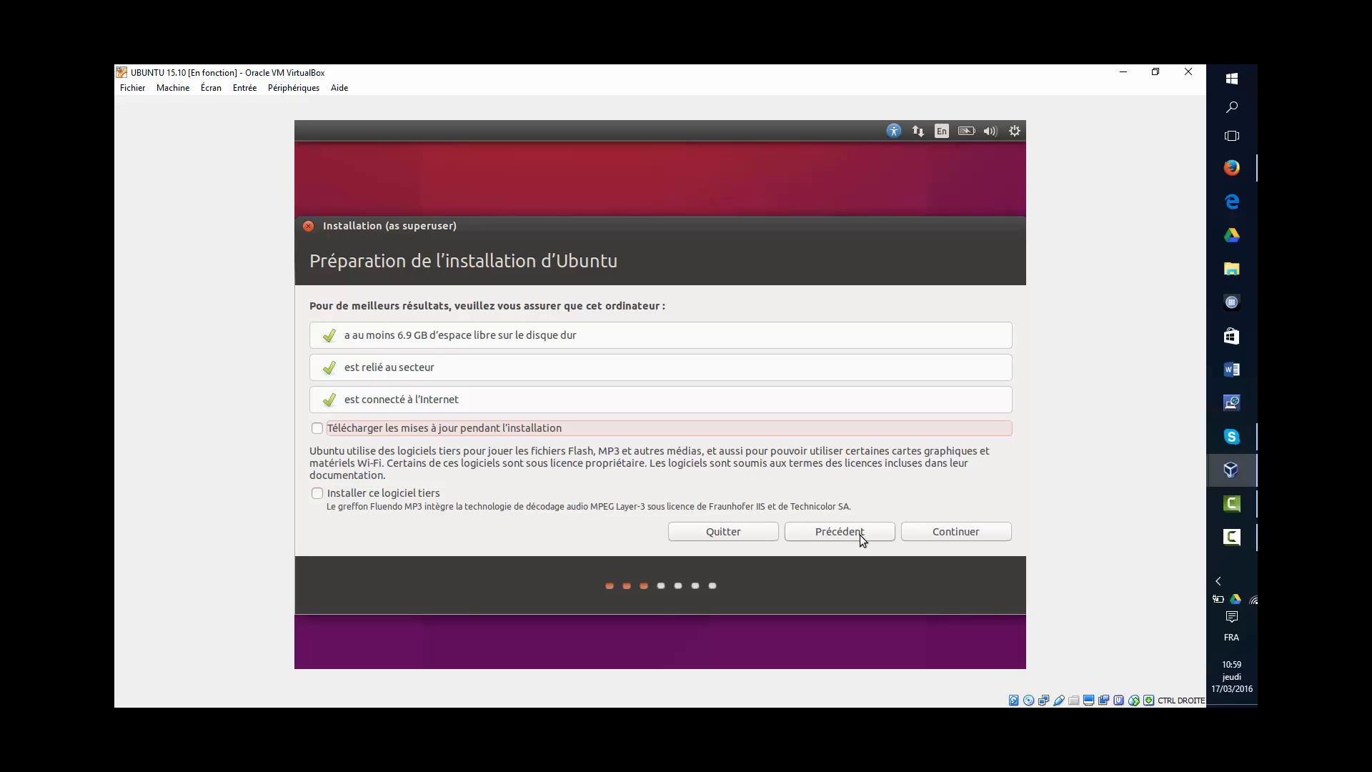
click(926, 532)
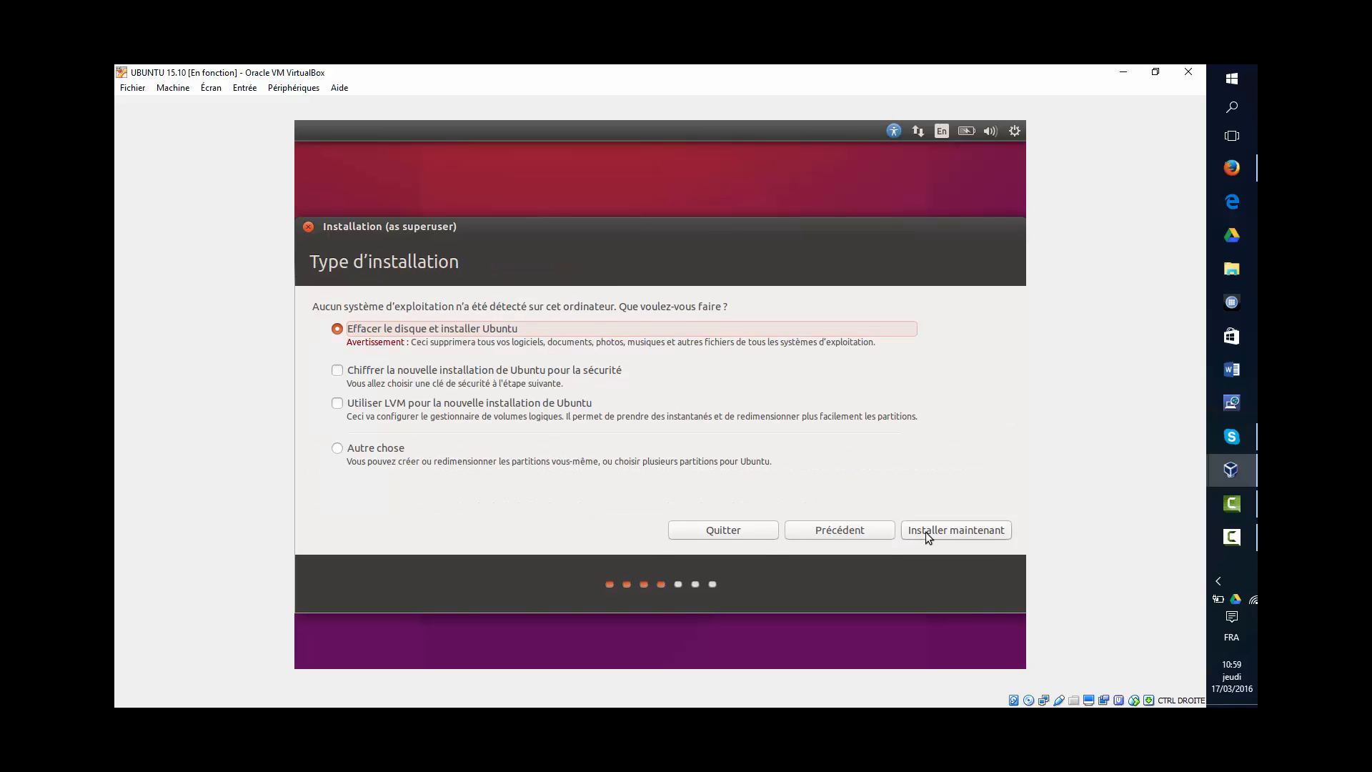
click(924, 531)
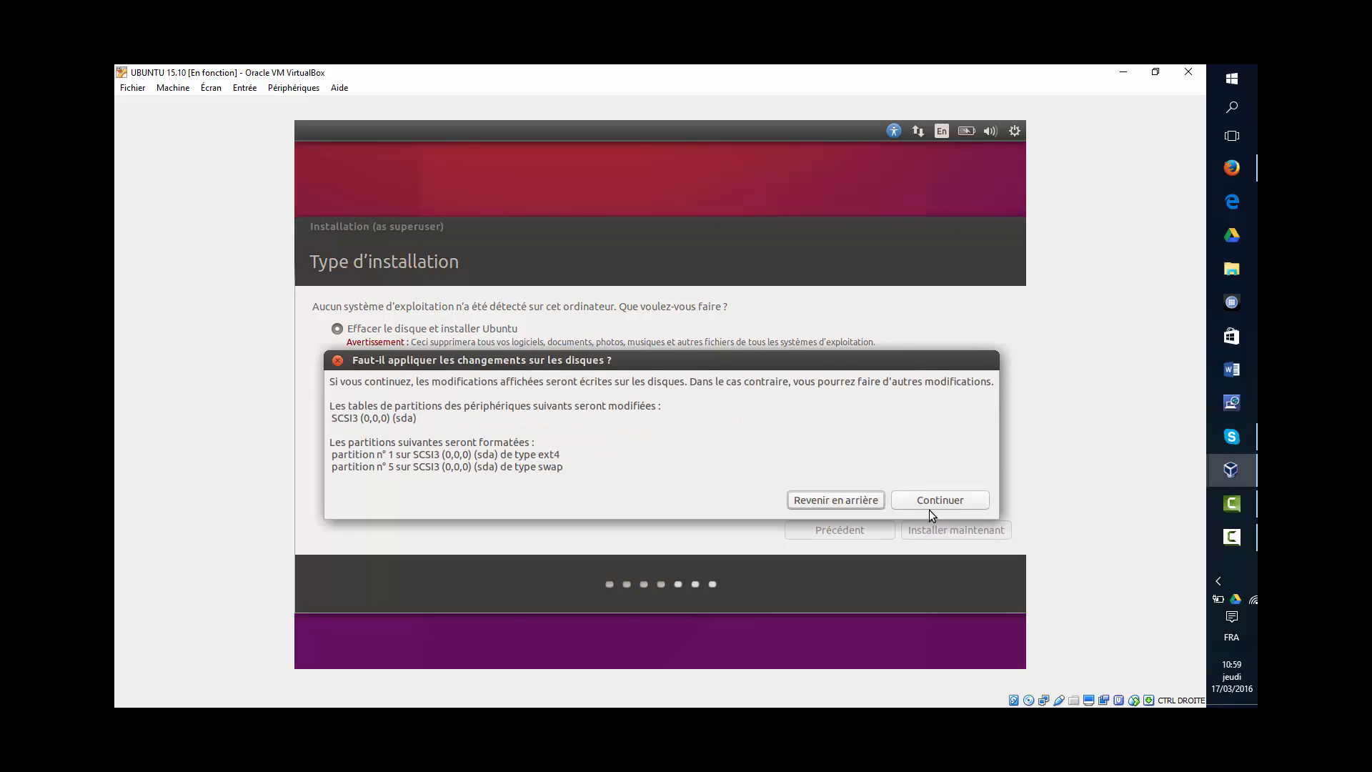
click(927, 505)
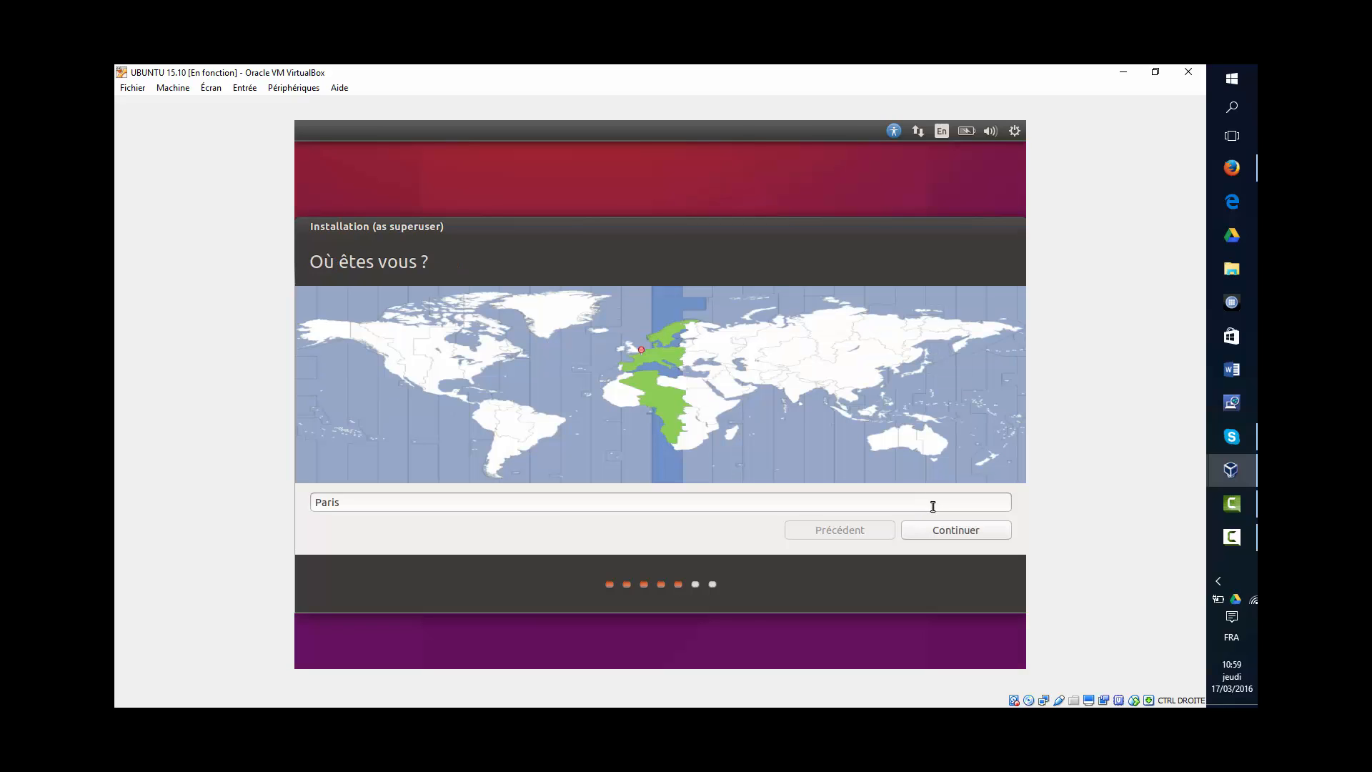
- Accept Paris and the French keyboard, then create the linux account with a password on linux-VirtualBox
click(982, 534)
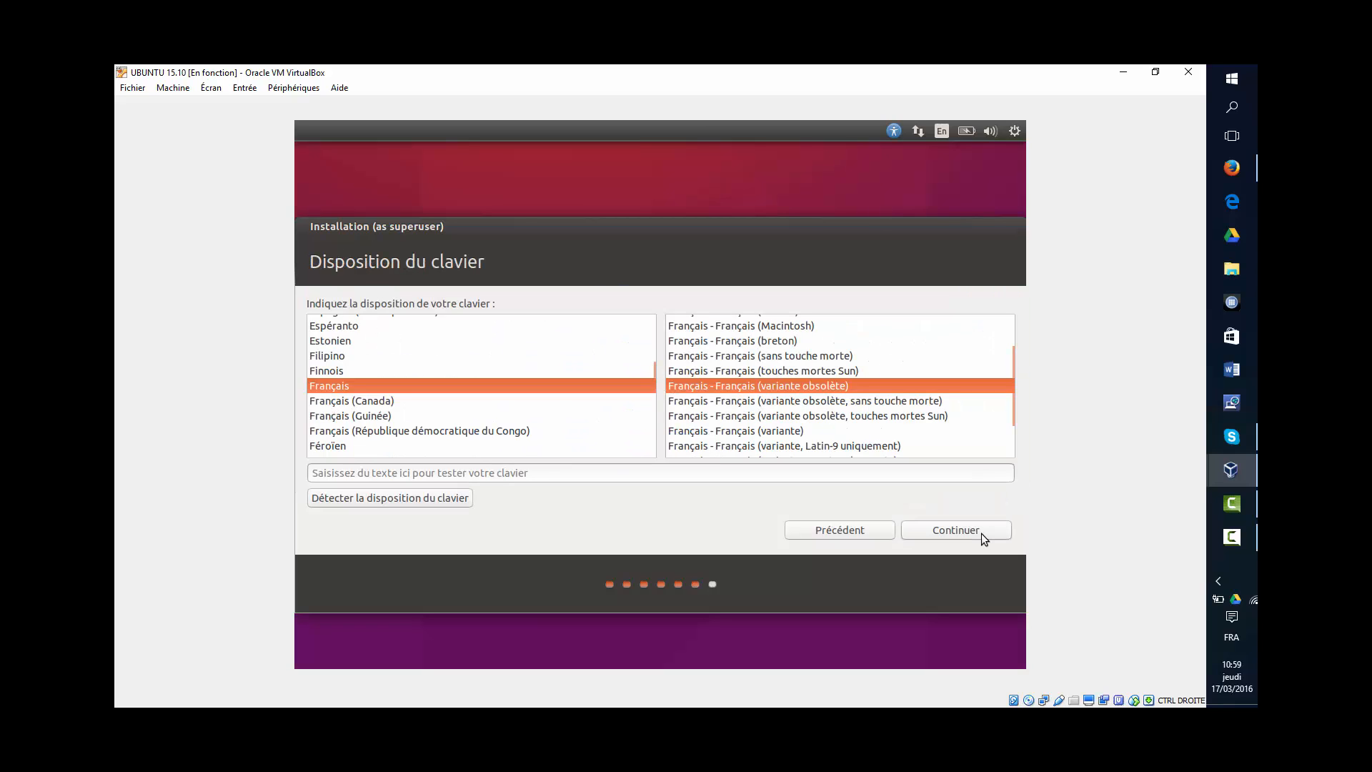
click(980, 533)
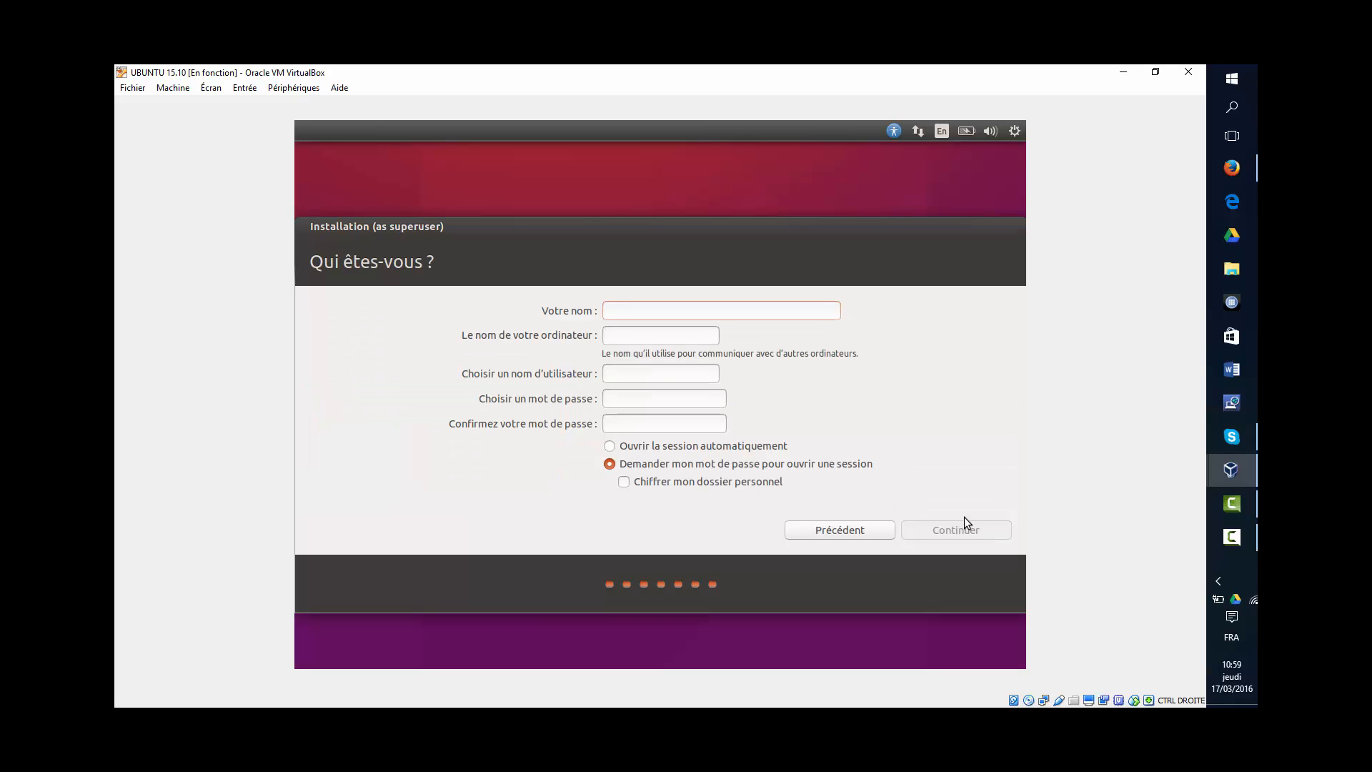
text(linux)
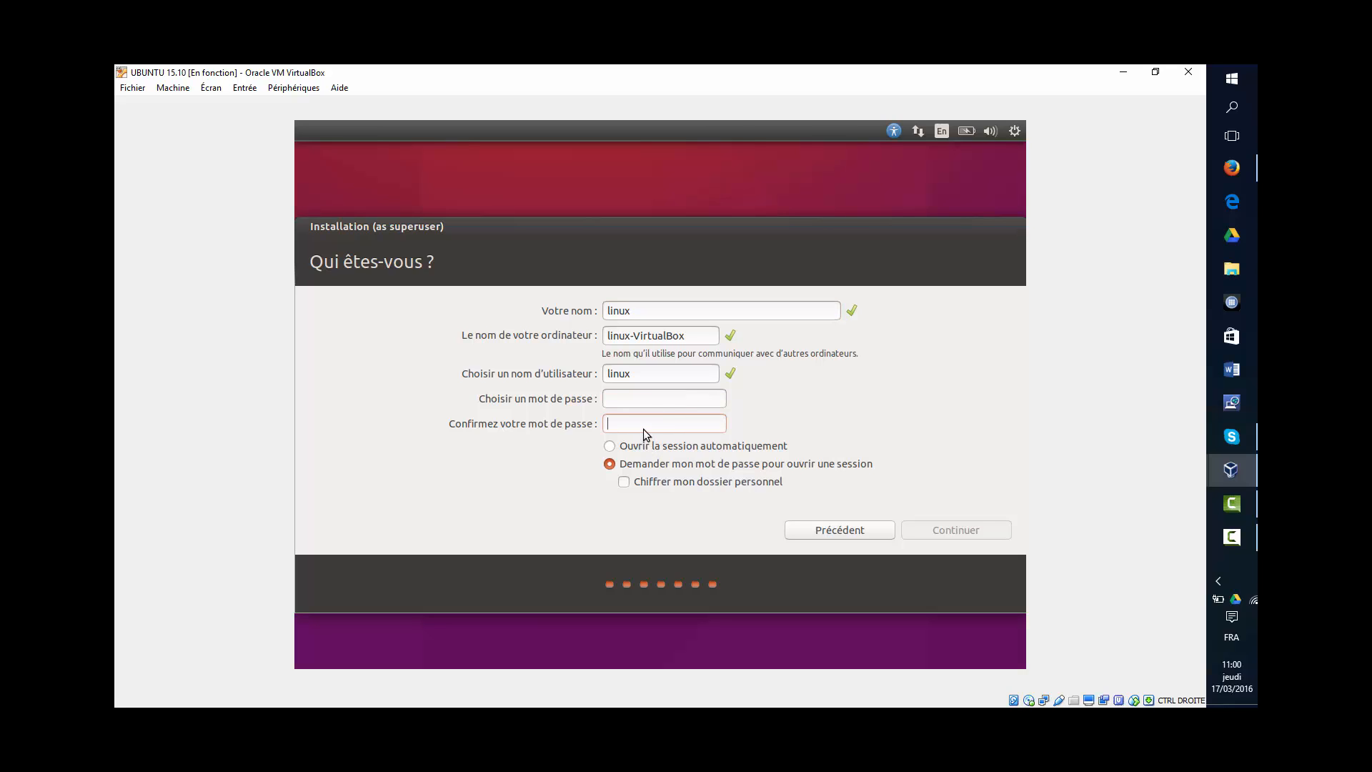
text(linux1)
click(659, 395)
text(linux1)
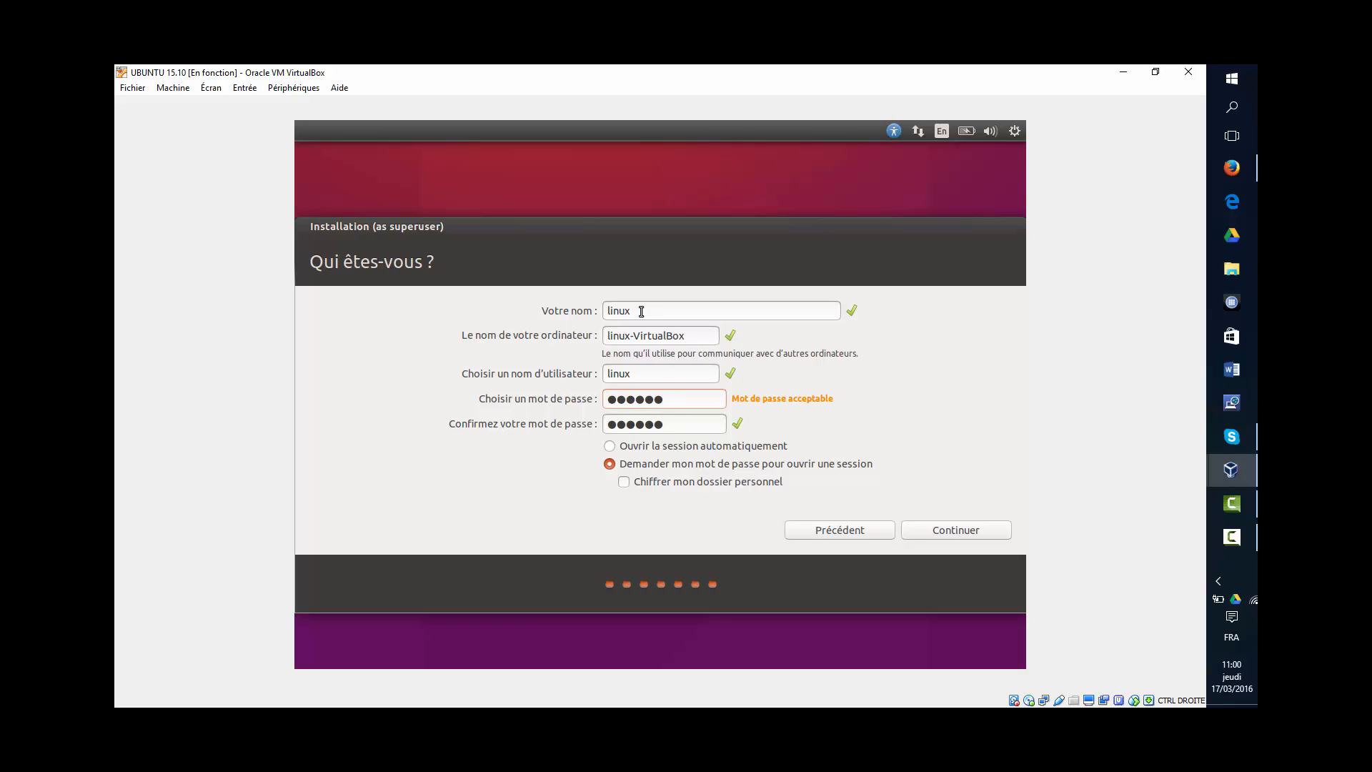
click(937, 531)
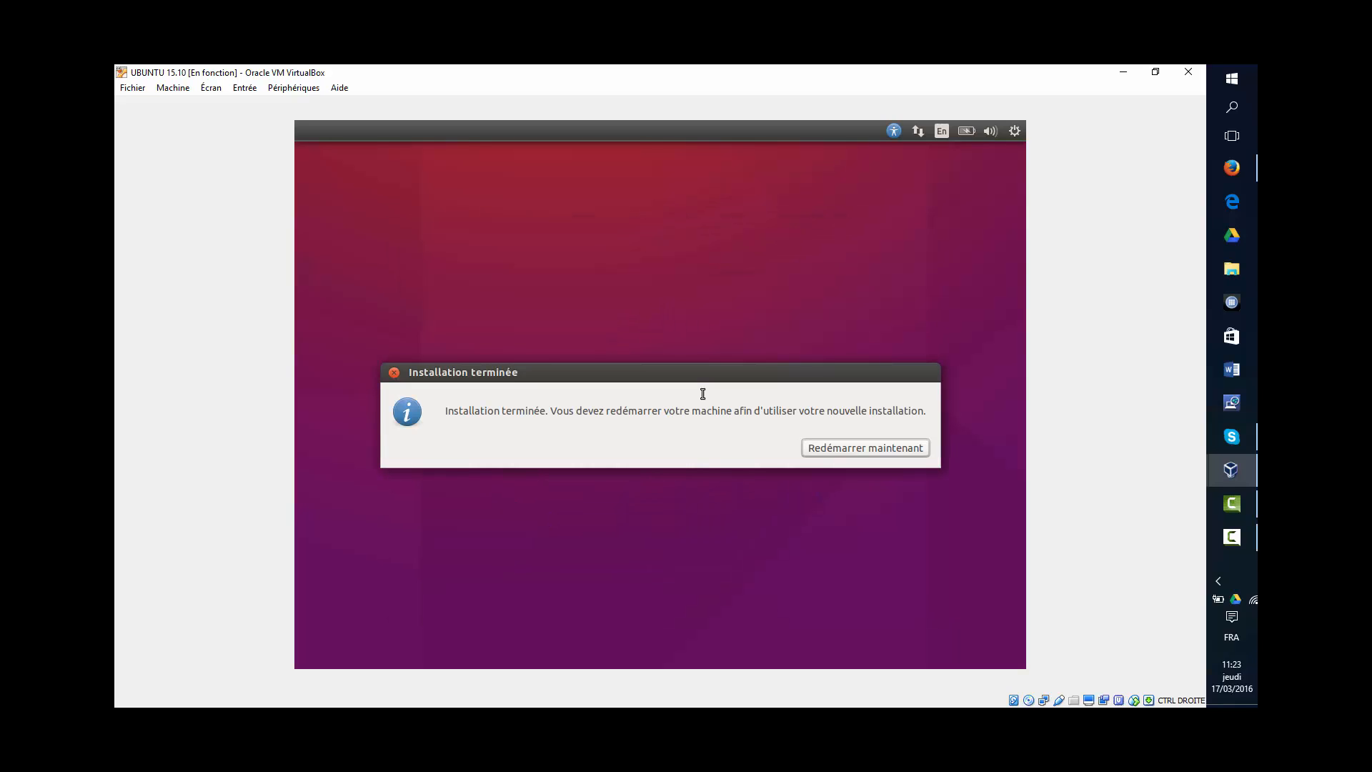
- Choose Redémarrer maintenant when installation finishes and let the machine reboot to the login screen
click(844, 447)
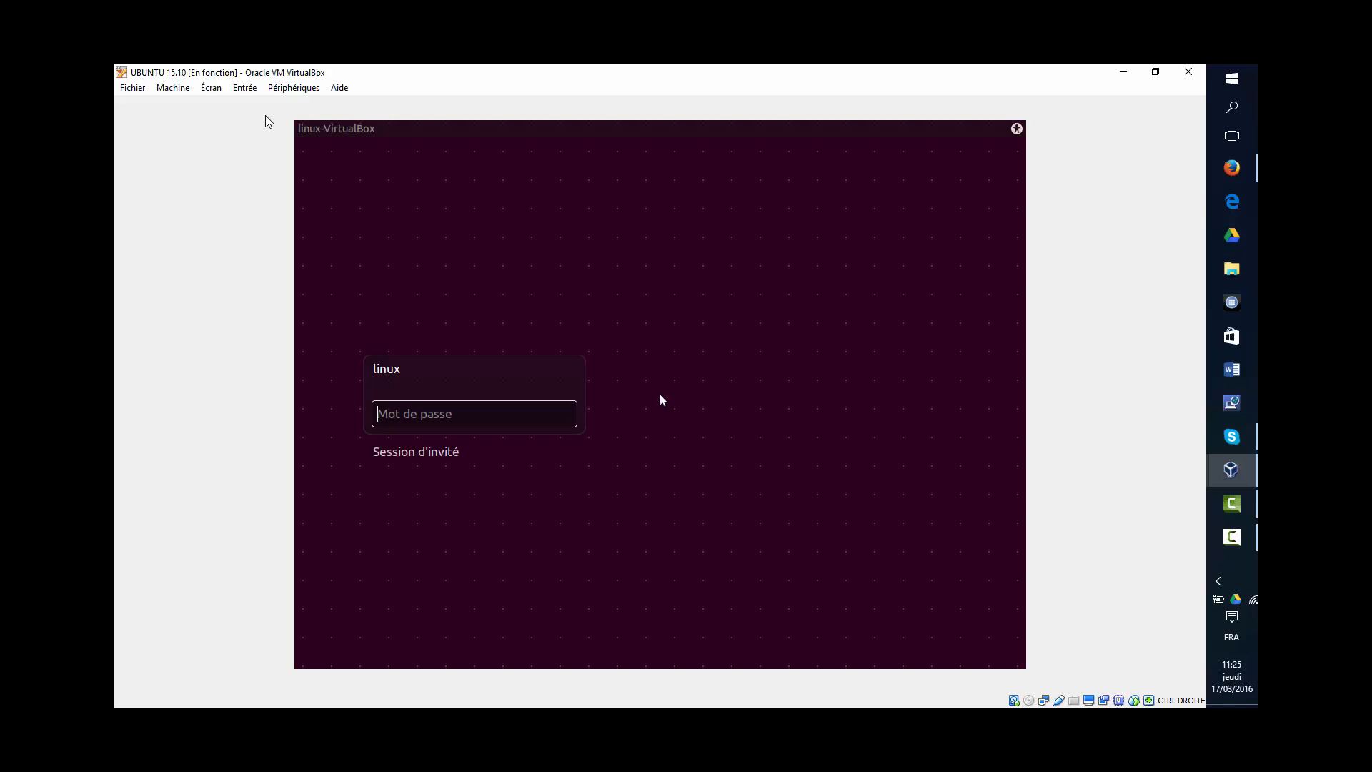
- Log in as the linux user with the account password
key(Down)
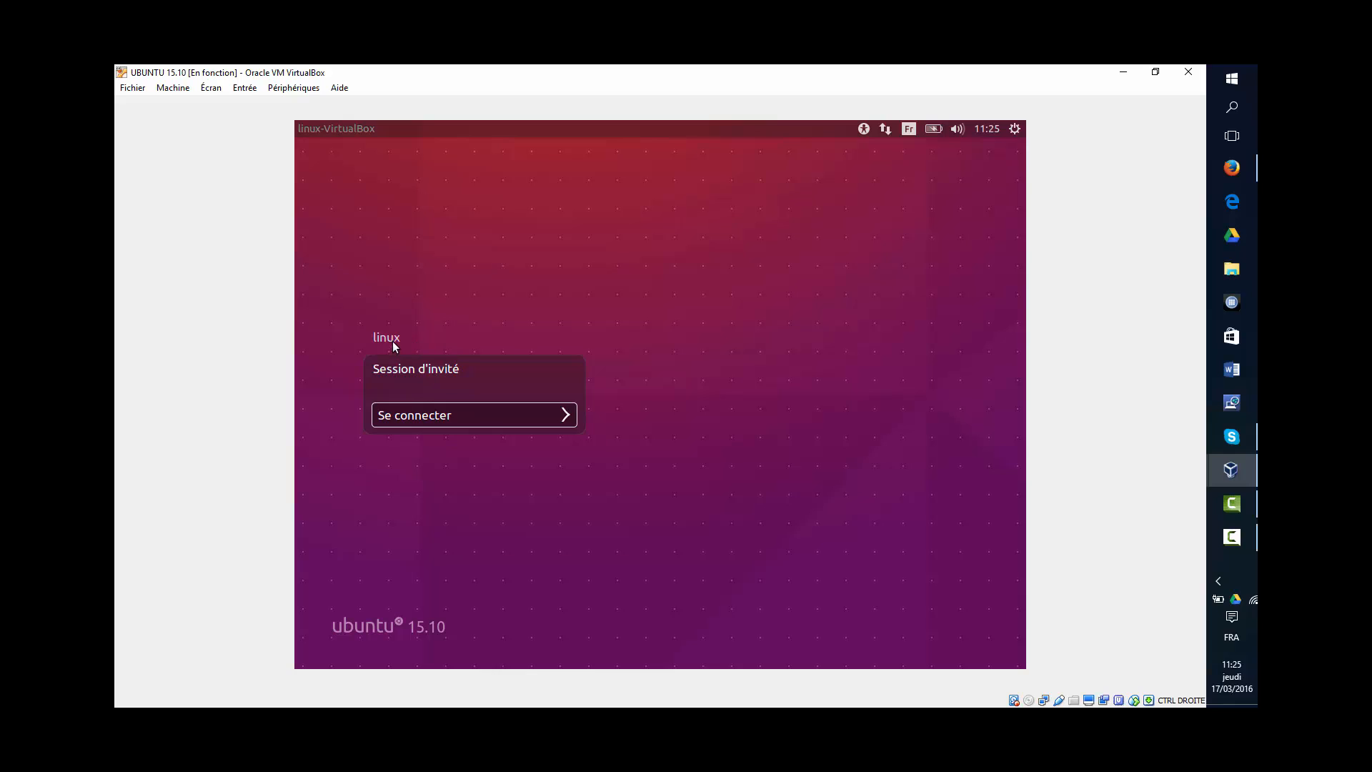
click(392, 340)
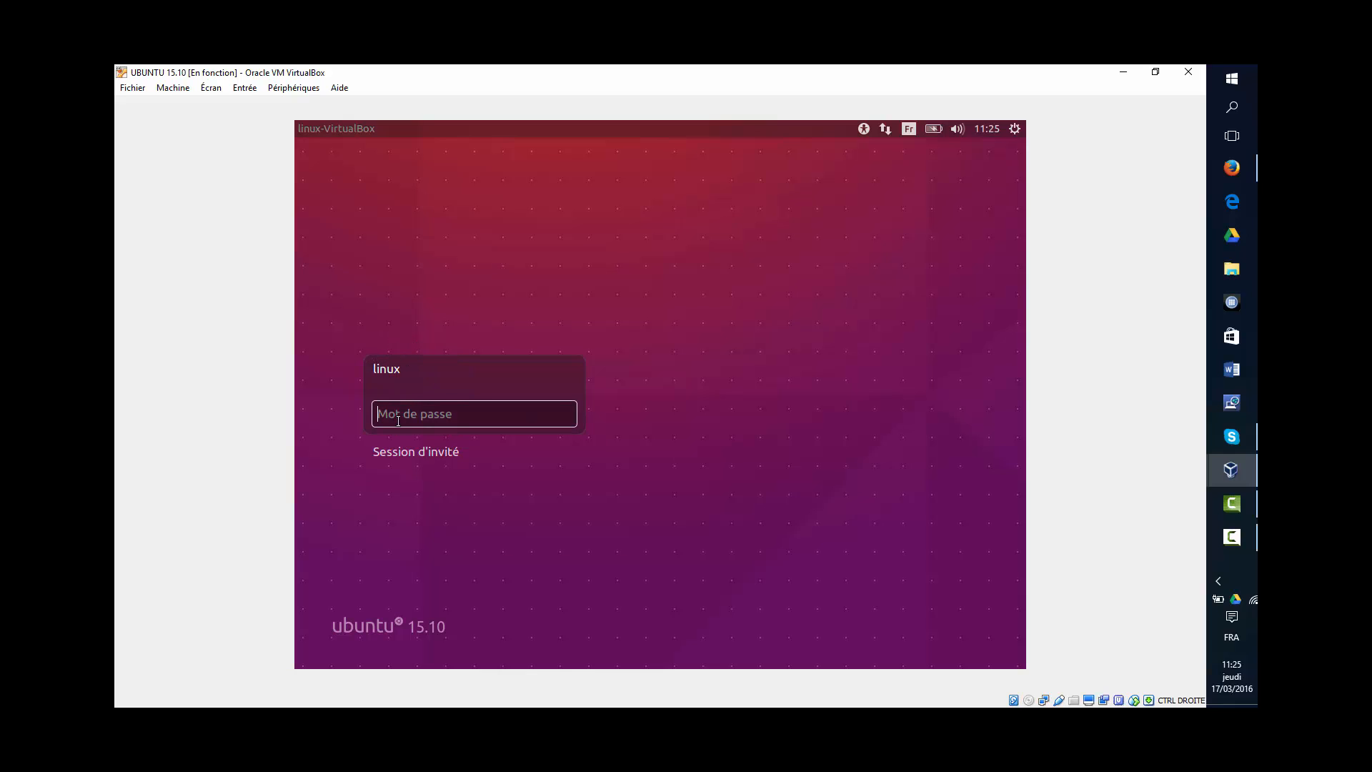
text(••••••)
key(Return)
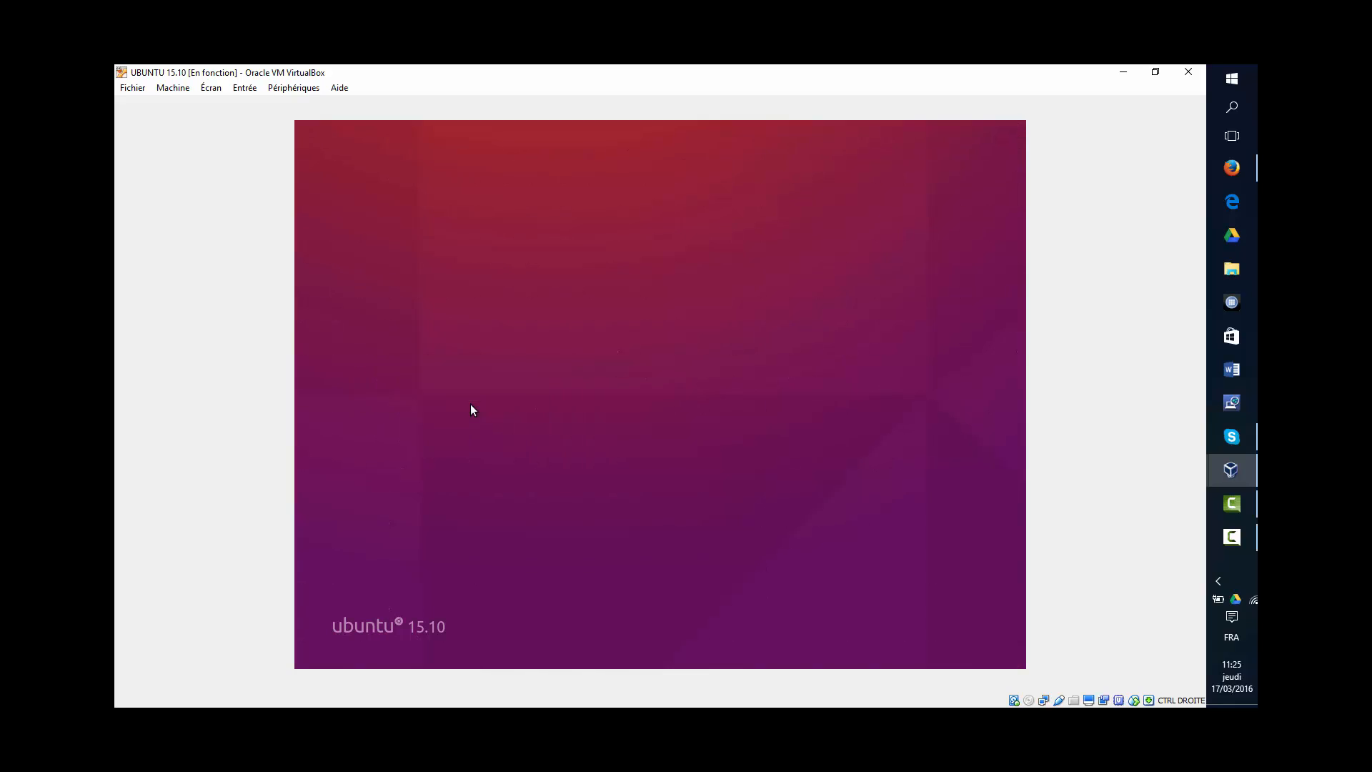